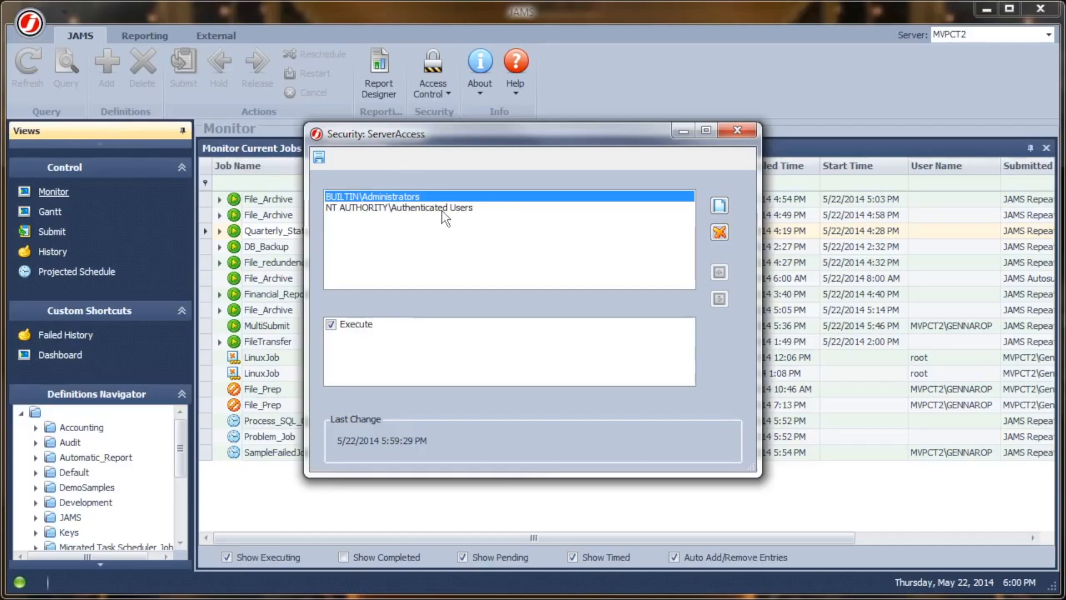
# - Close the server access settings and review the Folder Definitions access permissions of Authenticated Users and Administrators
pyautogui.click(737, 131)
pyautogui.click(431, 84)
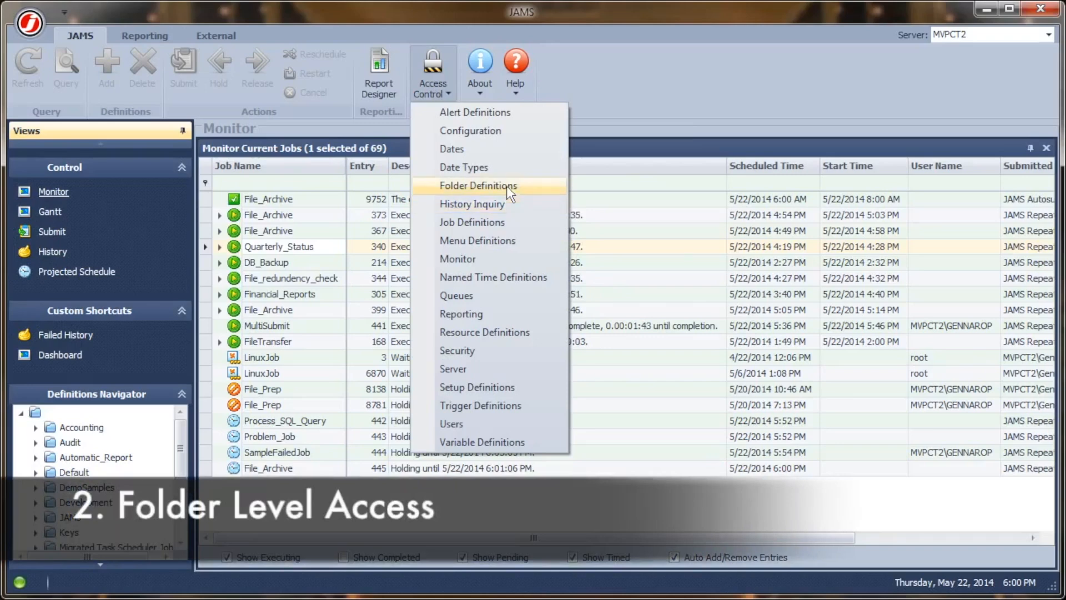
pyautogui.click(506, 185)
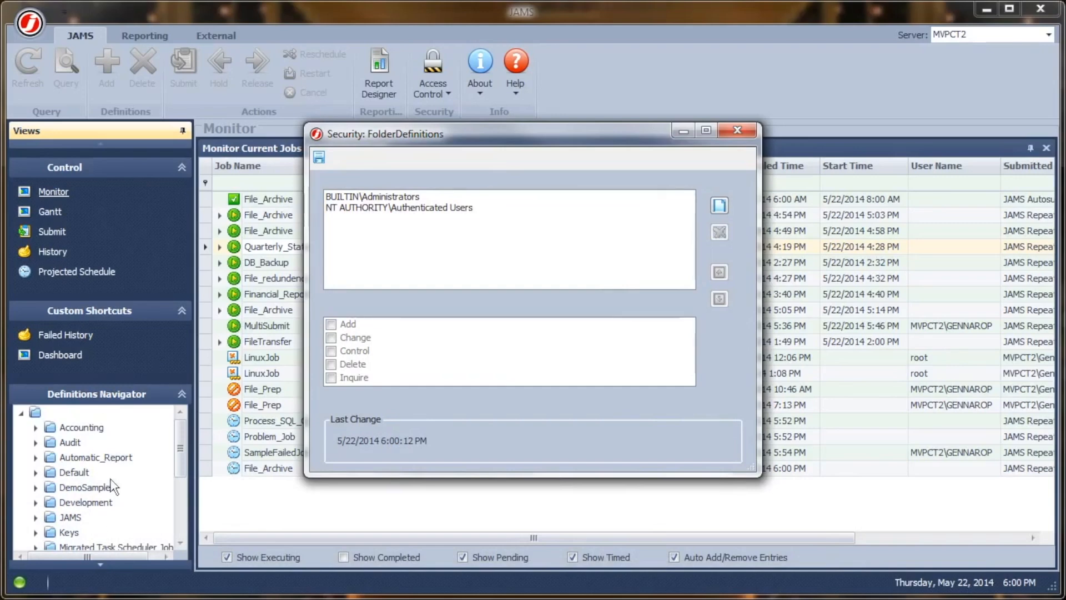
pyautogui.click(398, 208)
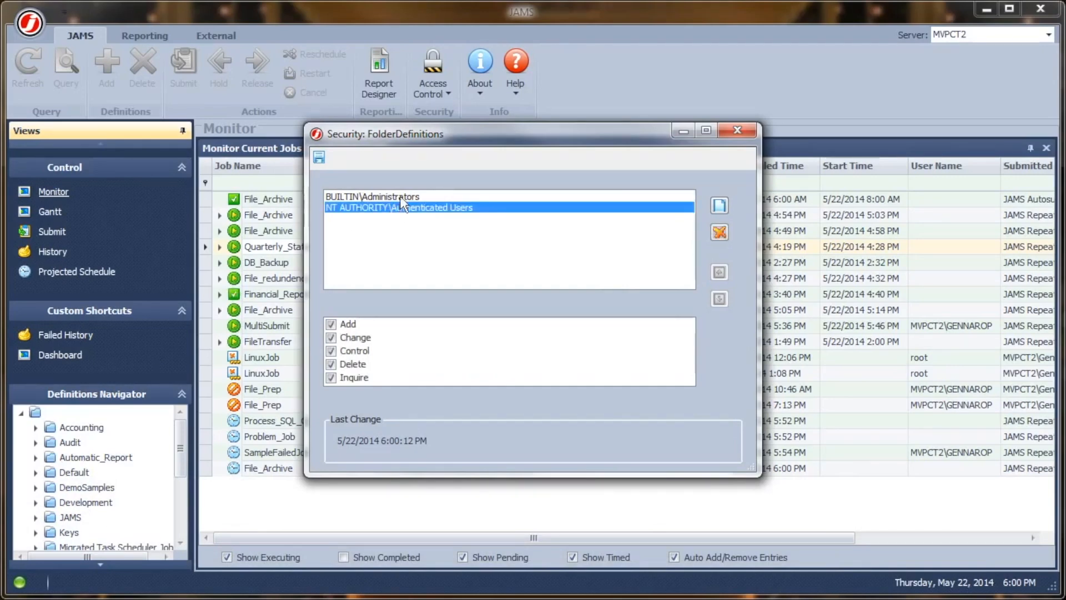
pyautogui.click(401, 197)
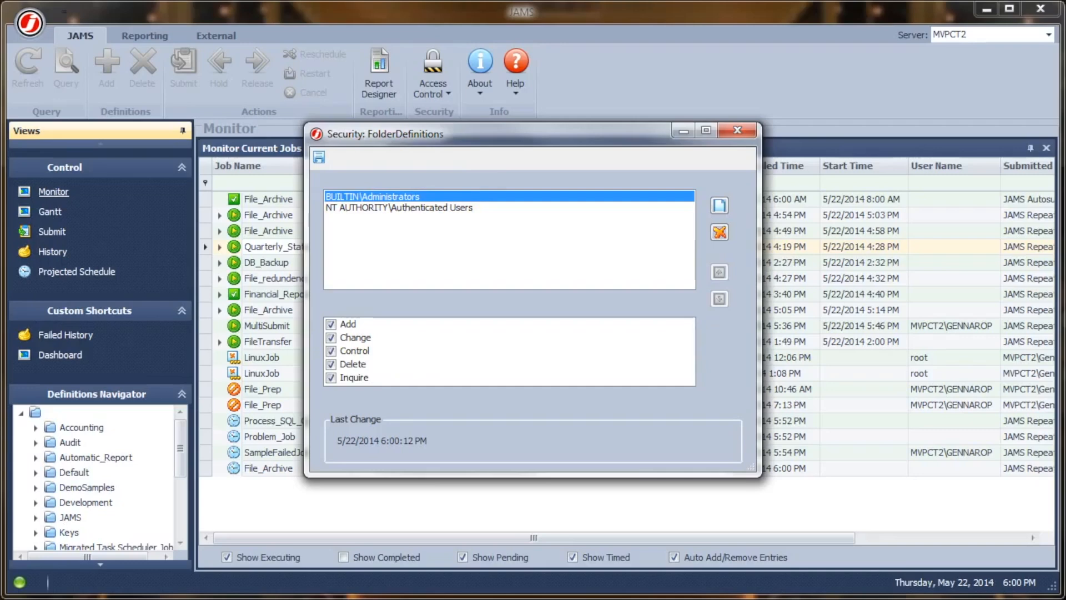
pyautogui.click(739, 131)
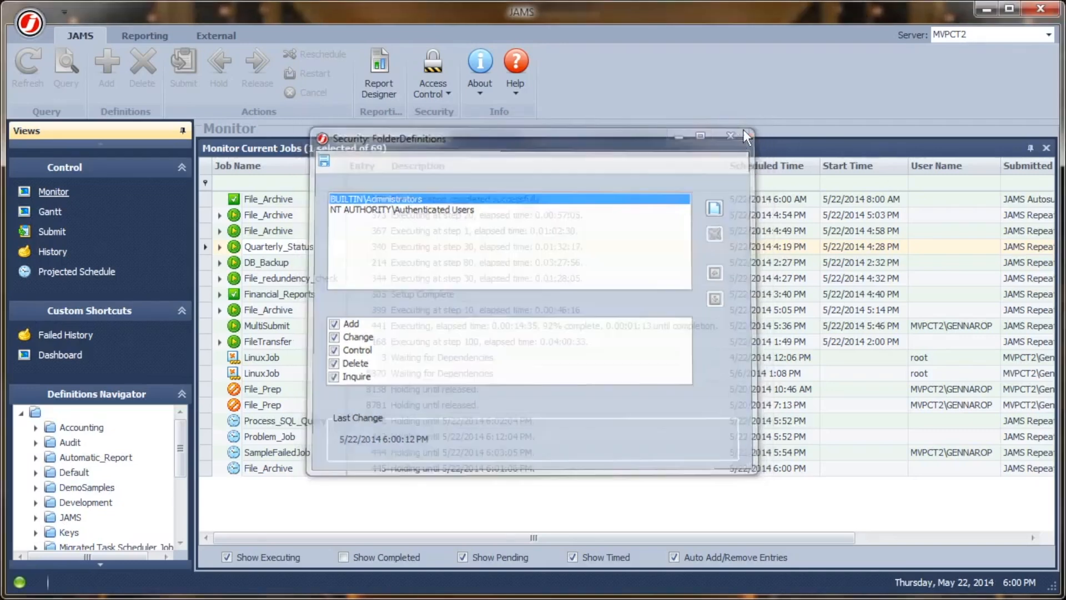
# - Review the Job Definitions access permissions of Administrators and Authenticated Users, and close the security window
pyautogui.click(425, 88)
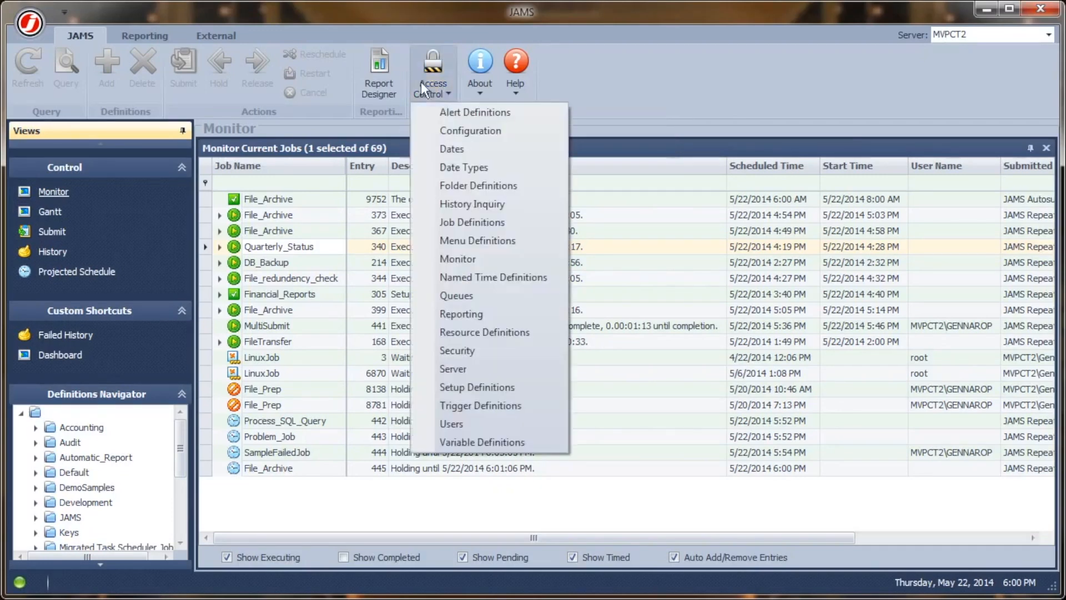
pyautogui.click(471, 220)
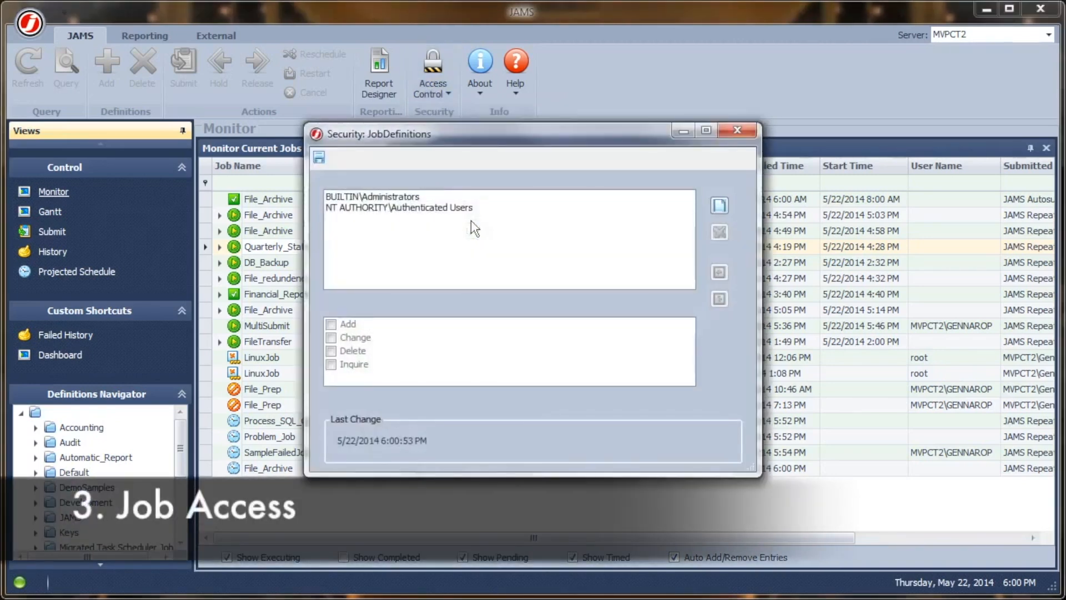
pyautogui.click(459, 199)
pyautogui.click(453, 205)
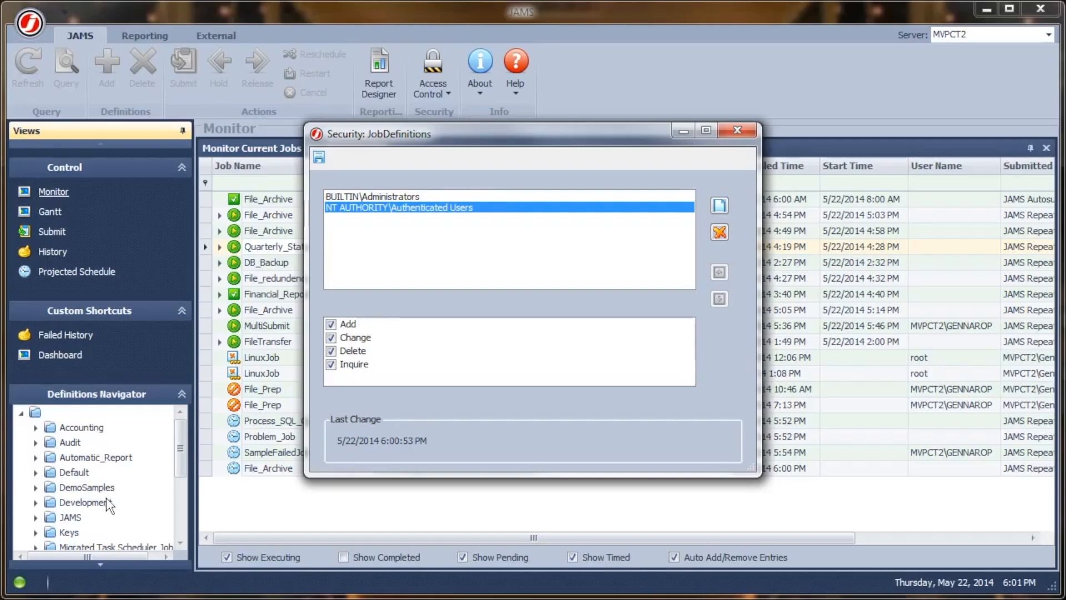
pyautogui.click(742, 129)
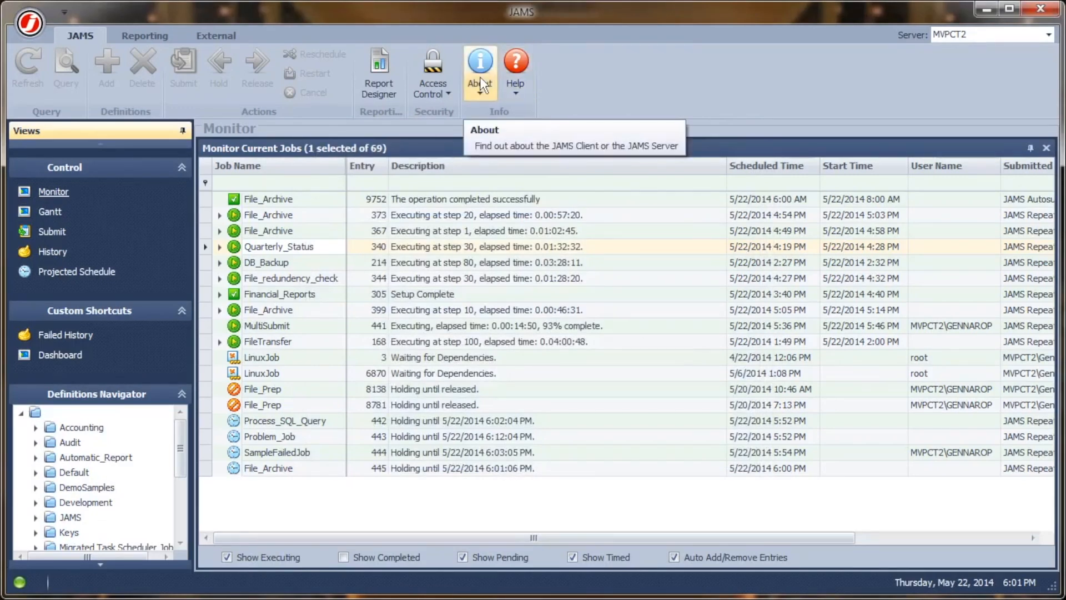
# - Review the Monitor access permissions of Authenticated Users and Administrators, and close the security window
pyautogui.click(480, 76)
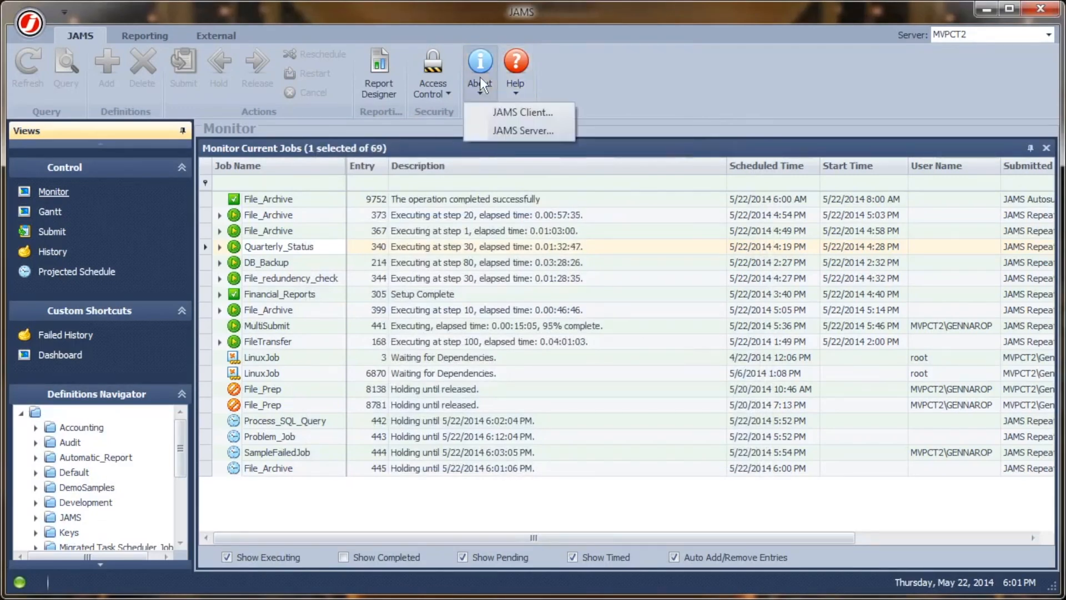
pyautogui.click(447, 83)
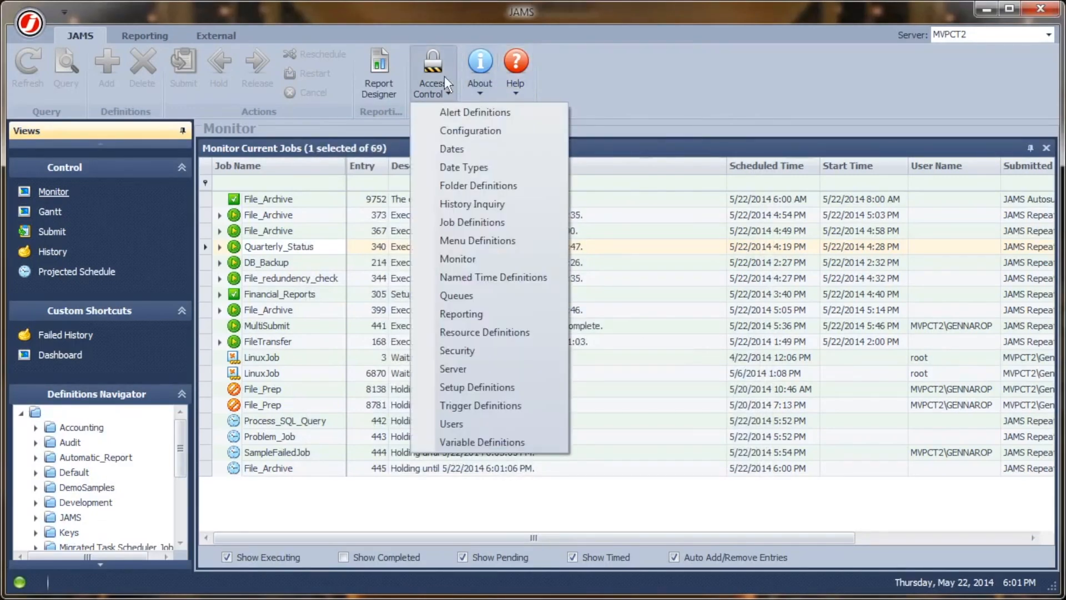
pyautogui.click(468, 258)
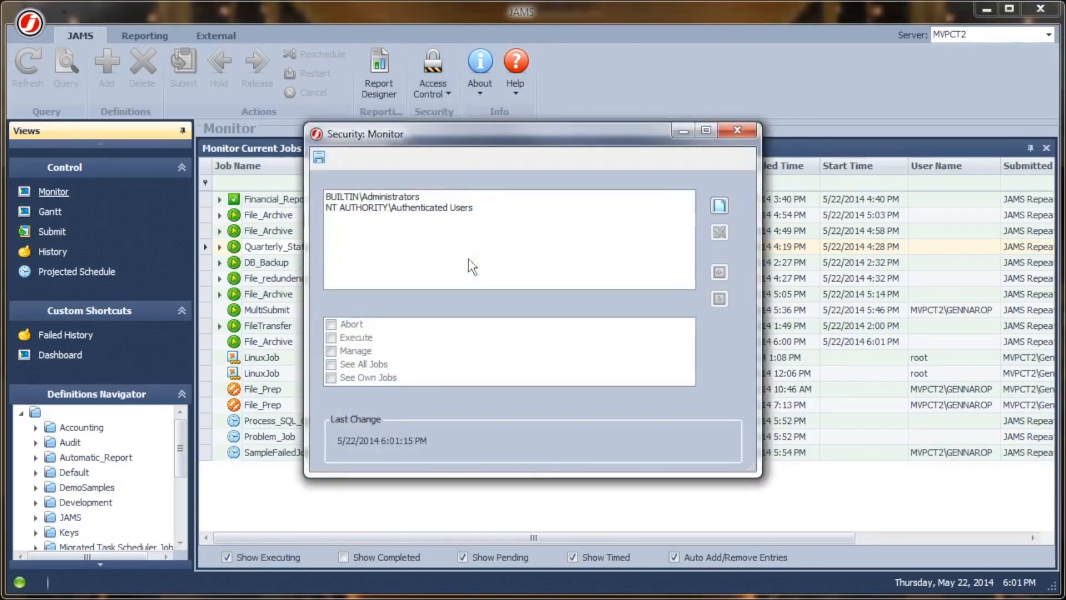
pyautogui.click(438, 207)
pyautogui.click(438, 194)
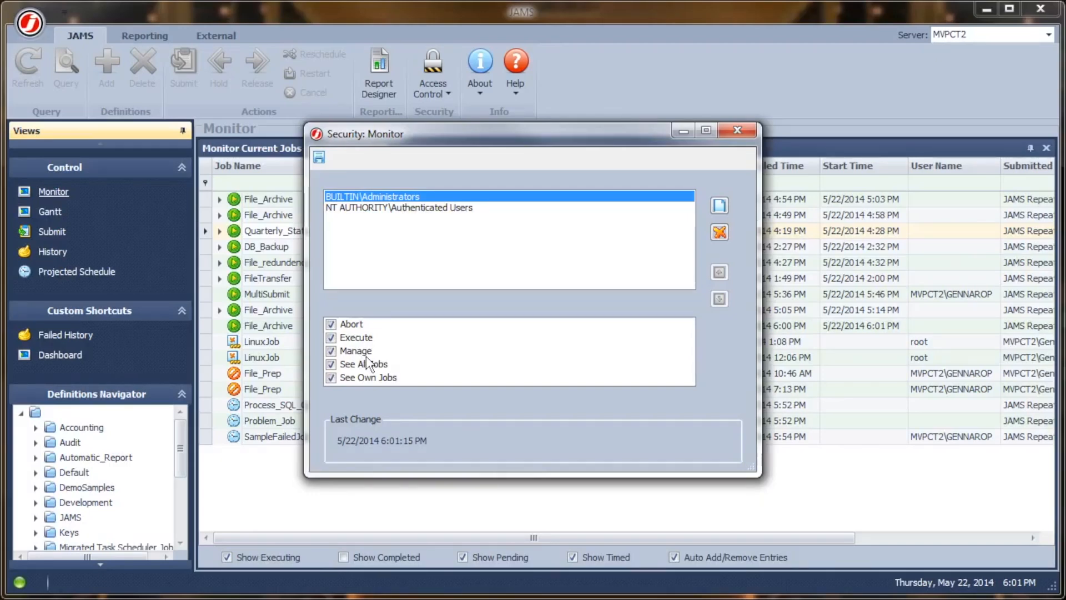
pyautogui.click(749, 131)
pyautogui.click(438, 83)
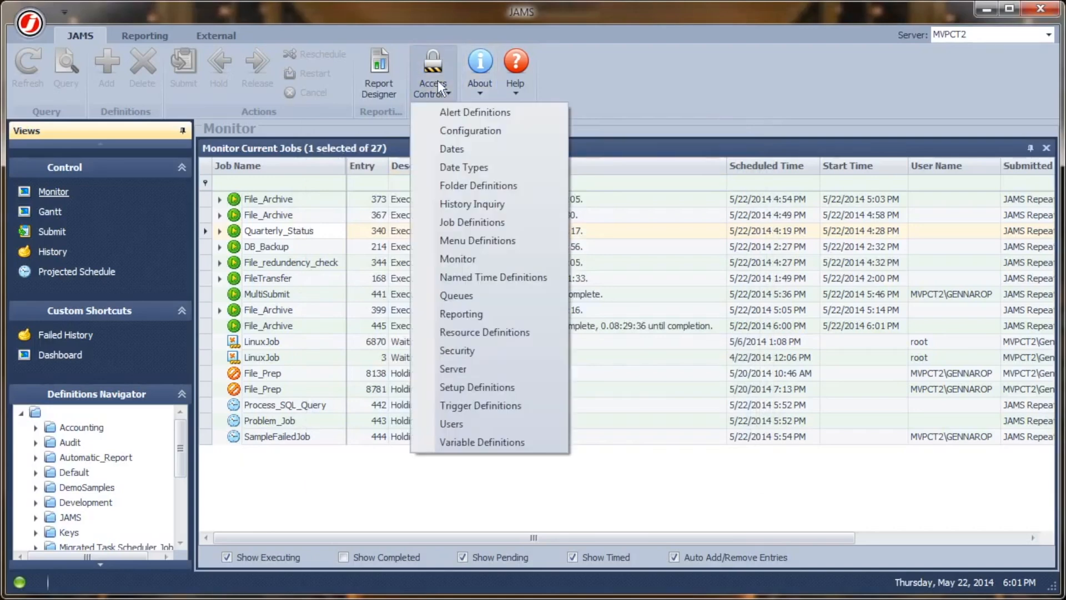
pyautogui.click(747, 60)
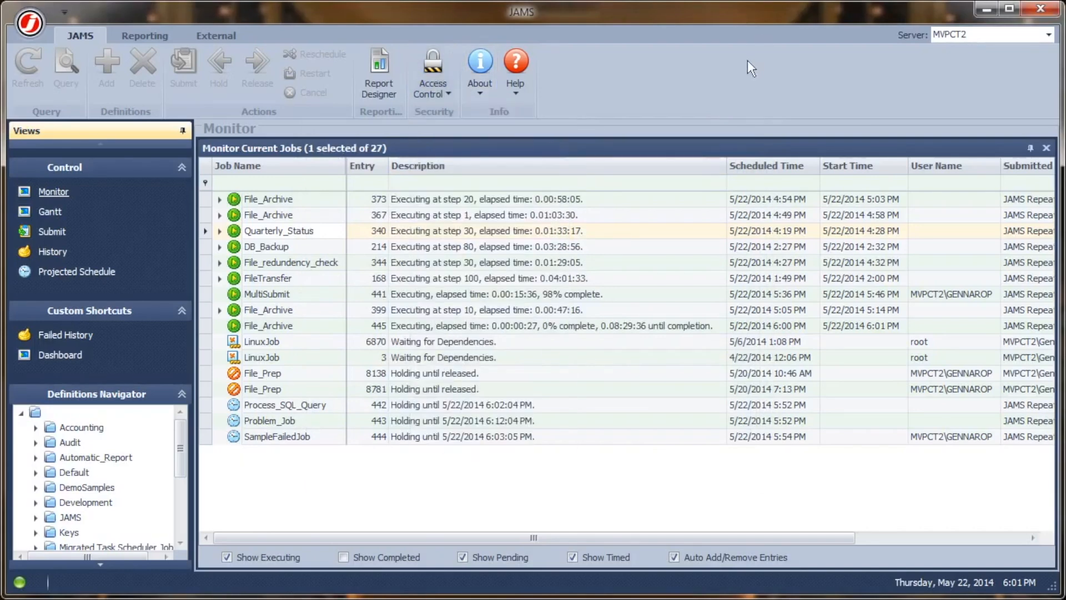
# - Review the Accounting folder's security entries for TestUser, the individual user account and the inherited Administrators group, and close its properties
pyautogui.moveTo(181, 441); pyautogui.dragTo(185, 440)
pyautogui.click(89, 427)
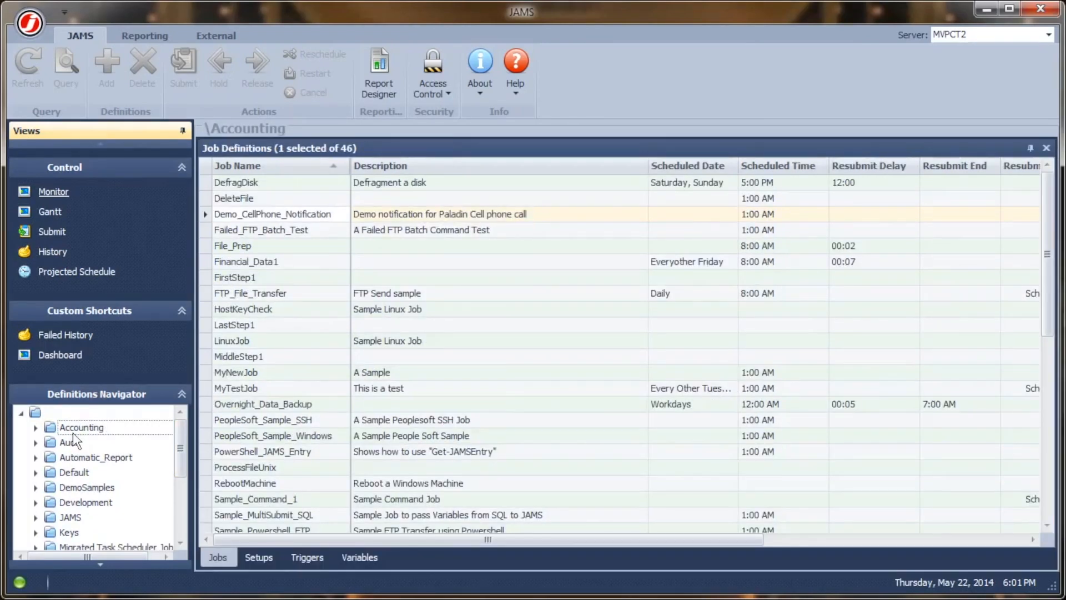
pyautogui.rightClick(75, 430)
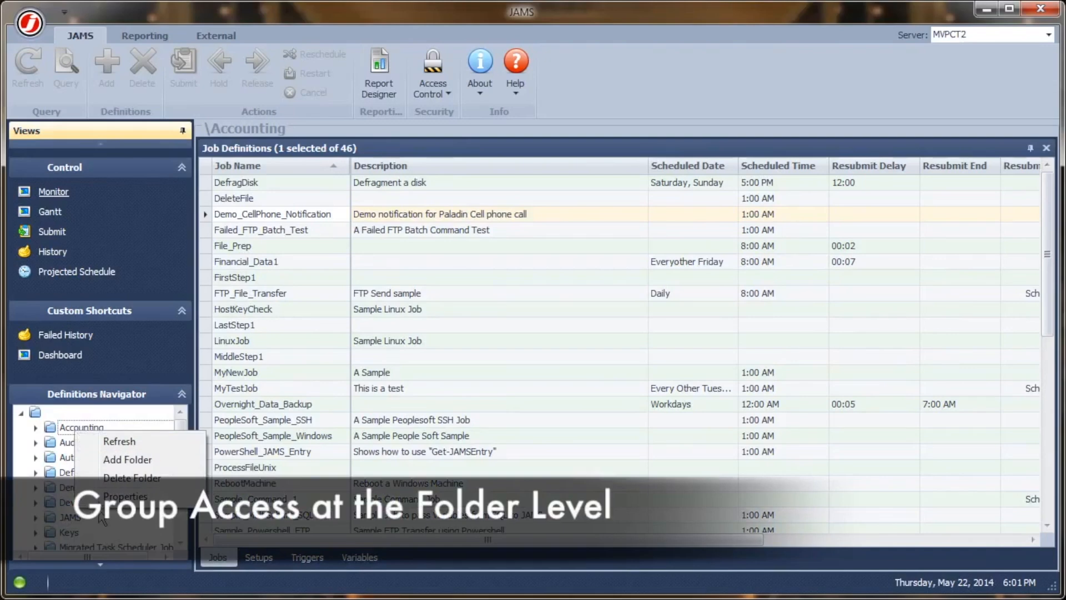
pyautogui.click(125, 495)
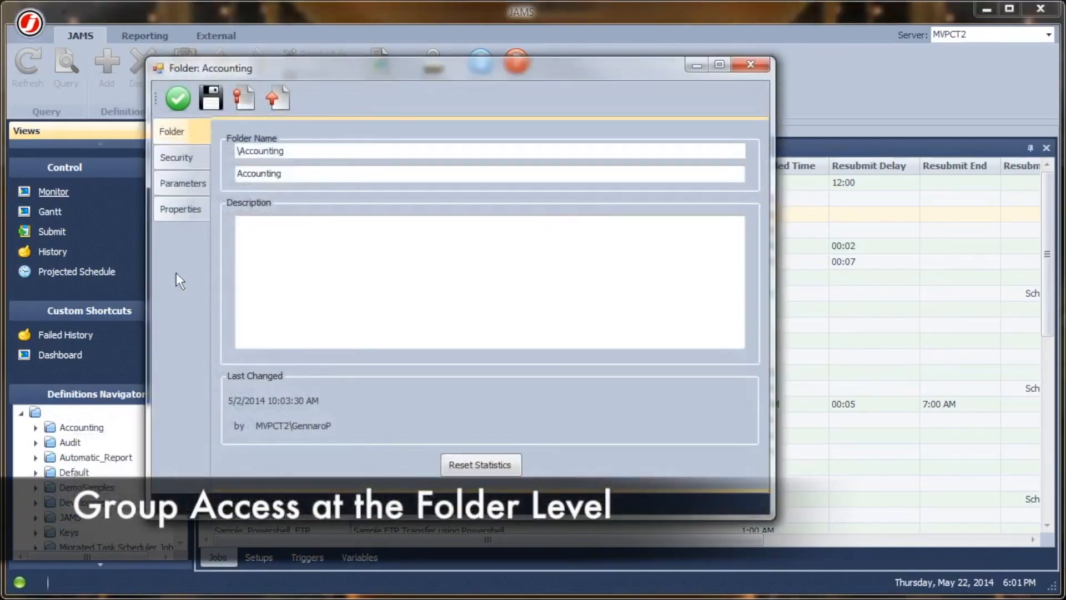
pyautogui.click(188, 158)
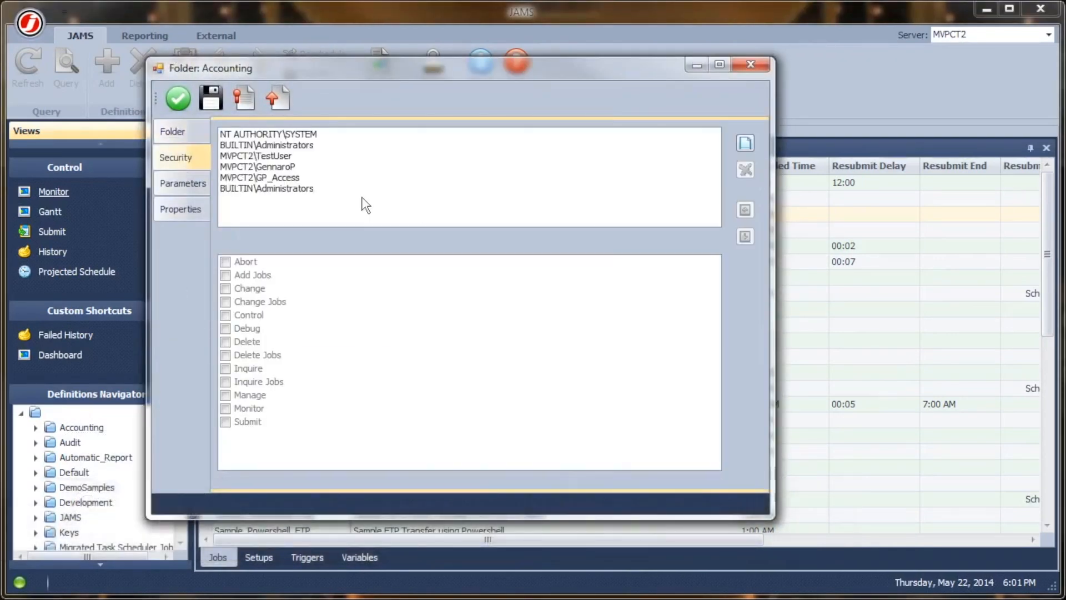
pyautogui.click(273, 156)
pyautogui.click(273, 166)
pyautogui.click(273, 188)
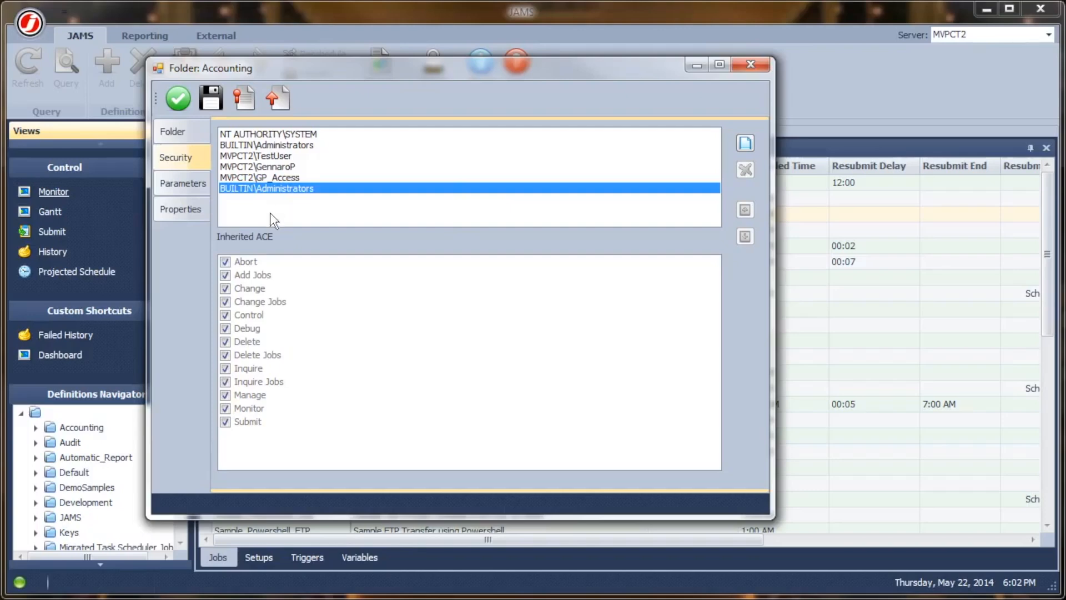
pyautogui.click(762, 62)
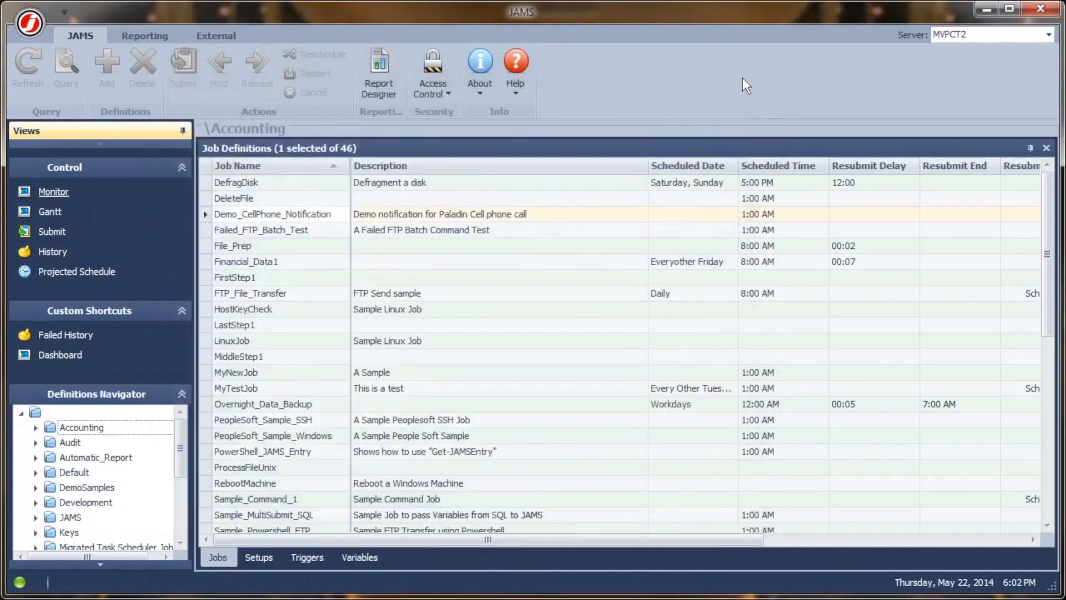
# - Open the File_Prep job's properties and review the security permissions of its Administrators, GP_Access and individual user entries
pyautogui.rightClick(265, 248)
pyautogui.click(300, 274)
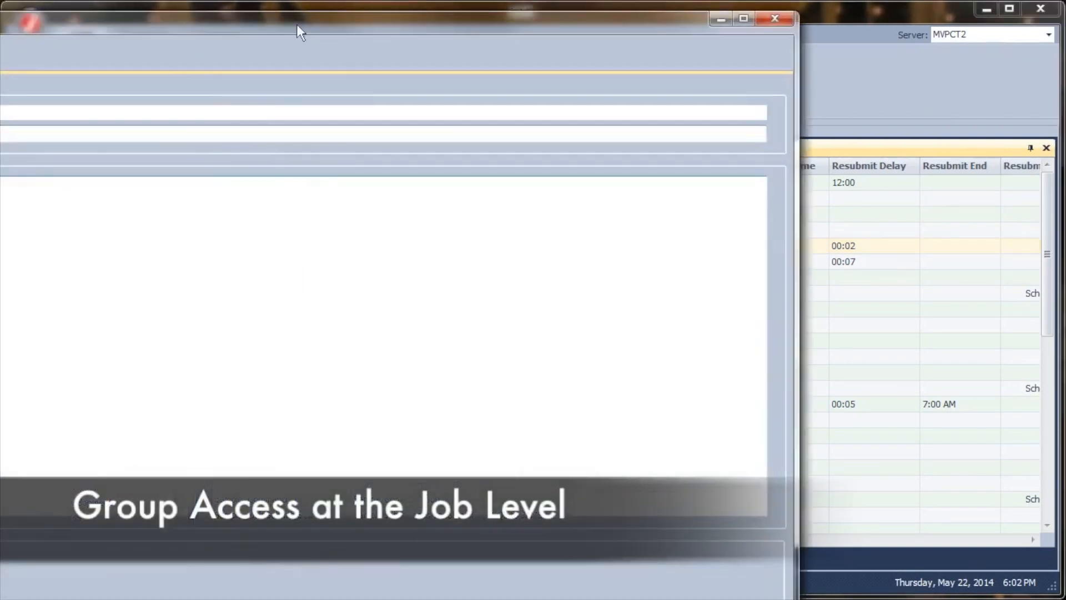
pyautogui.moveTo(315, 32); pyautogui.dragTo(568, 29)
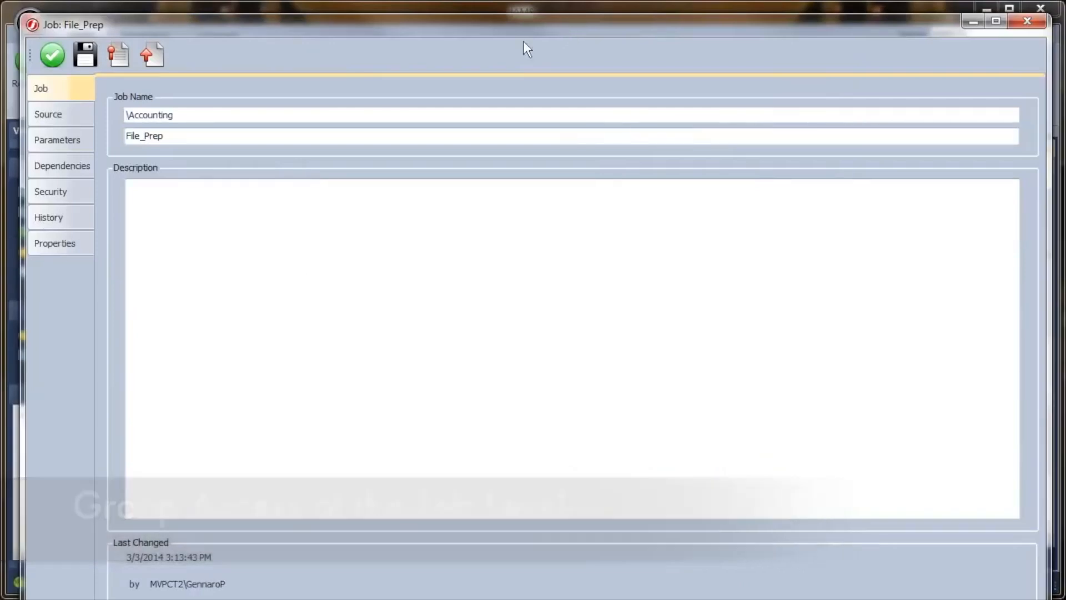
pyautogui.click(51, 114)
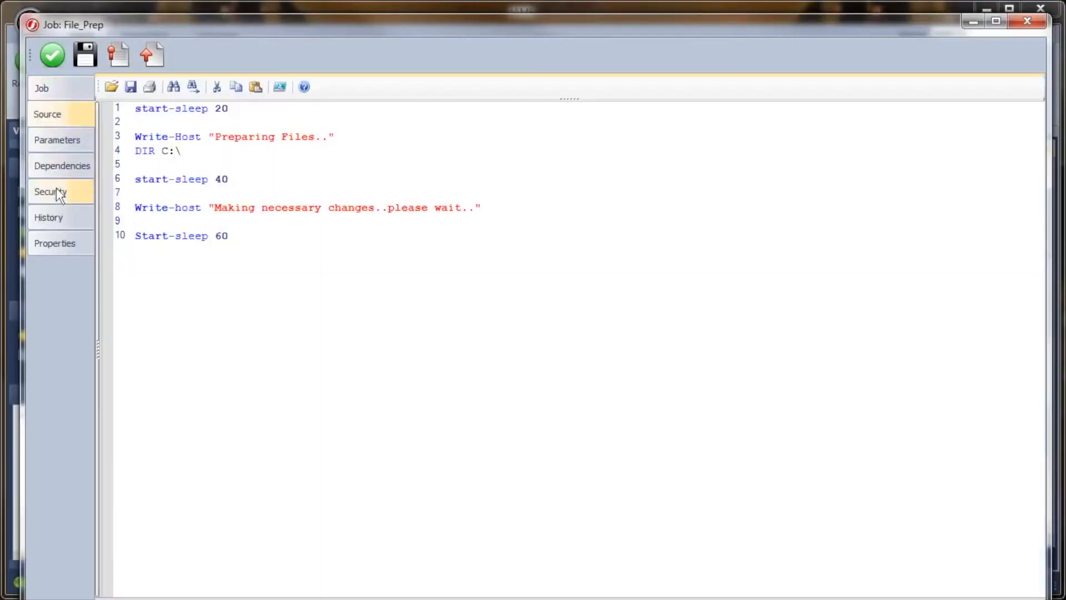
pyautogui.click(56, 192)
pyautogui.click(156, 113)
pyautogui.click(156, 133)
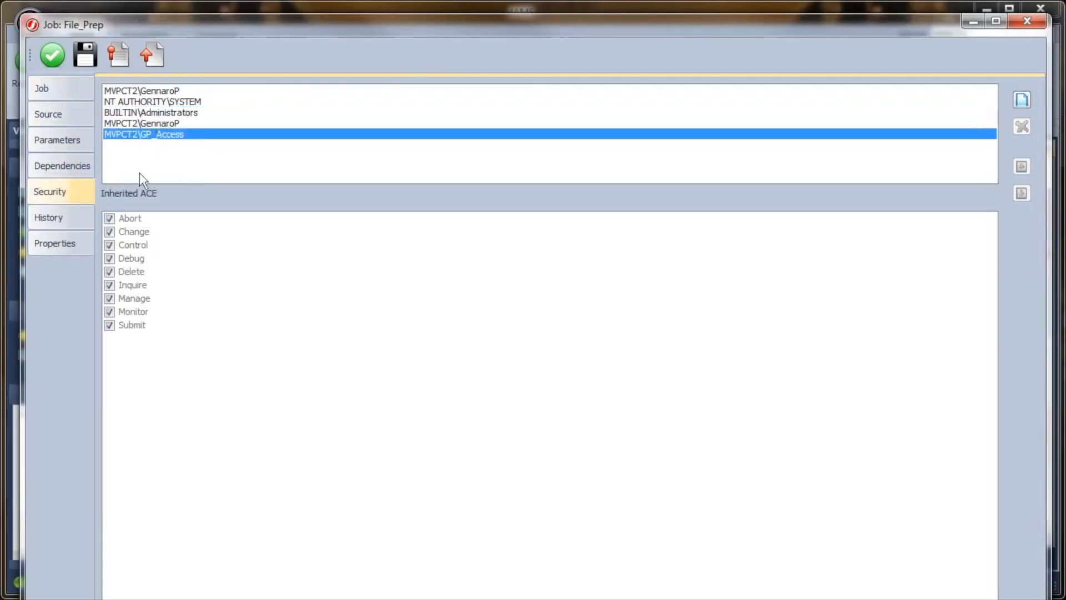
pyautogui.click(162, 123)
pyautogui.click(166, 113)
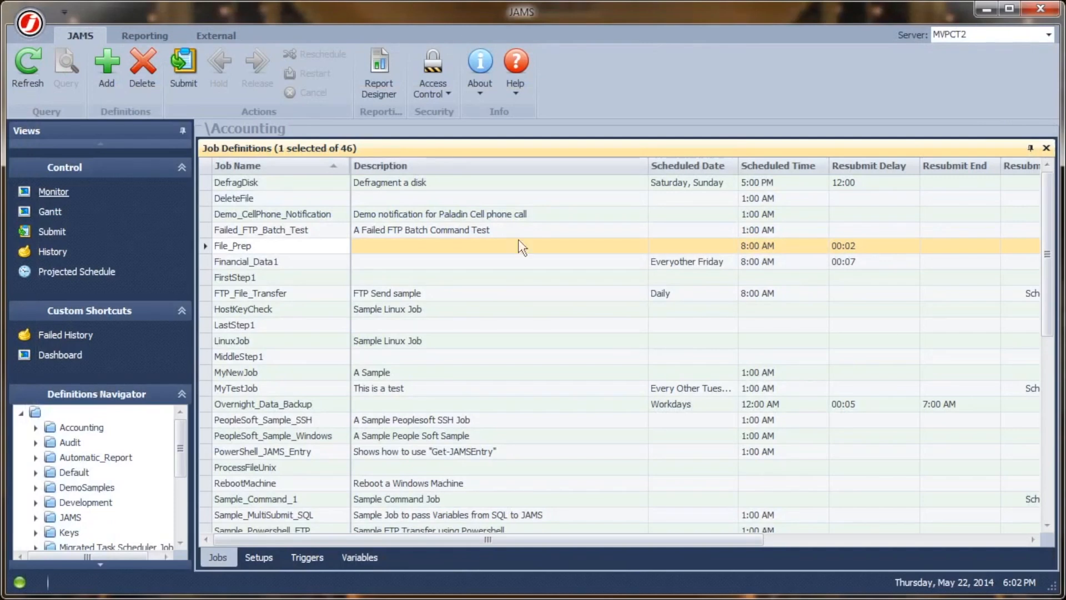
# - Show the managed users list and open the security settings of the JAMS Server utility account
pyautogui.click(100, 564)
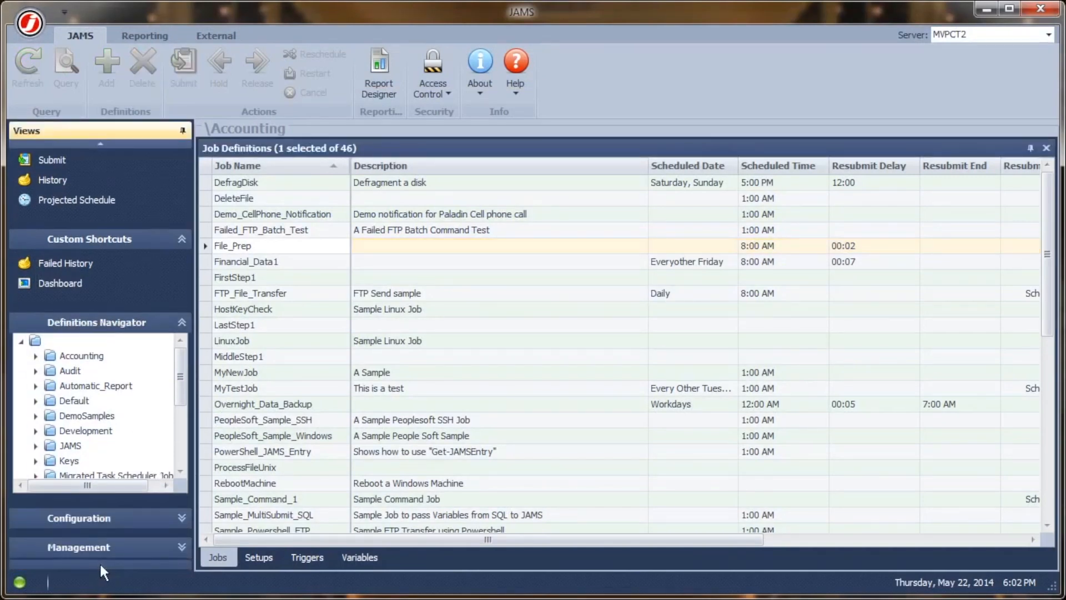
pyautogui.click(182, 547)
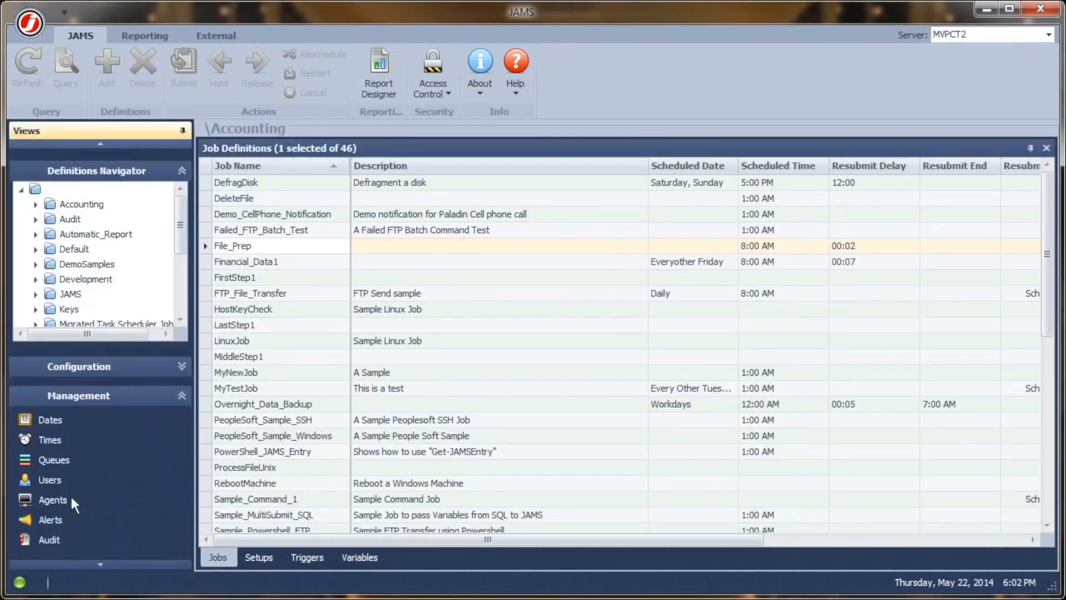
pyautogui.click(50, 480)
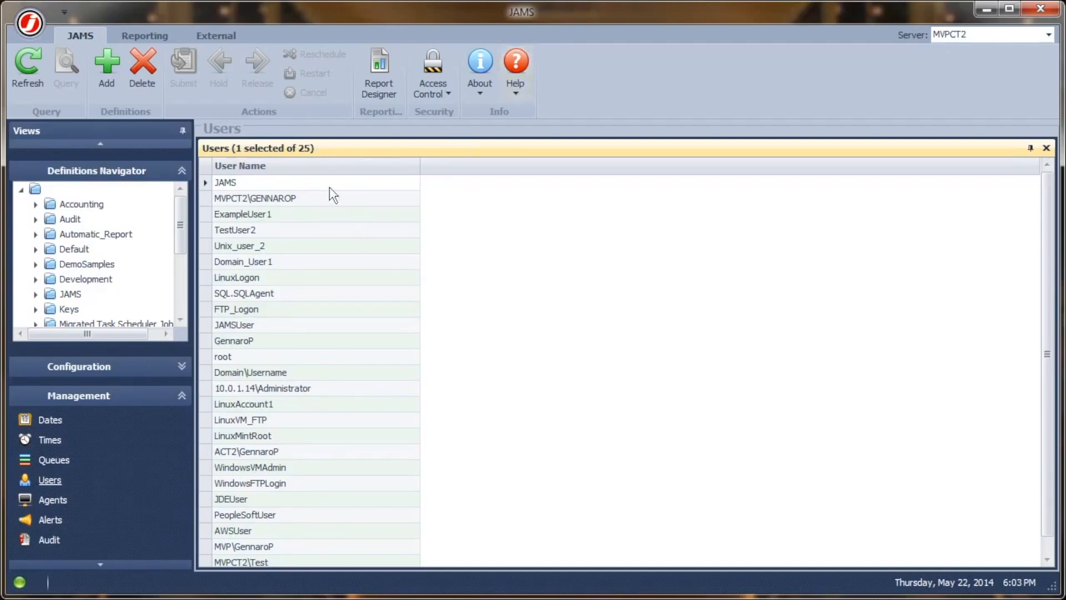
pyautogui.doubleClick(282, 200)
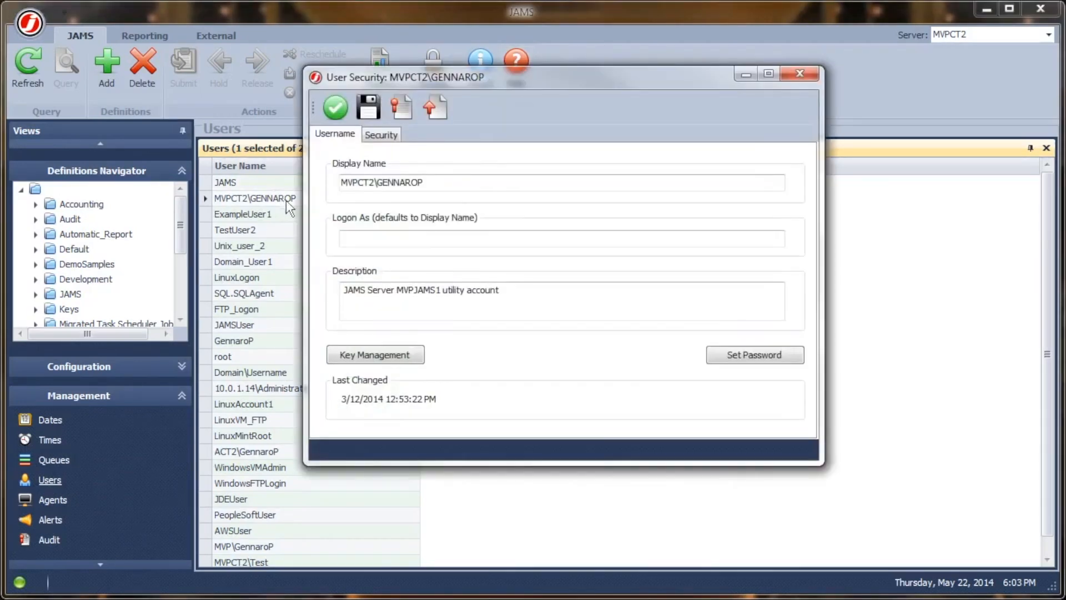
pyautogui.click(377, 136)
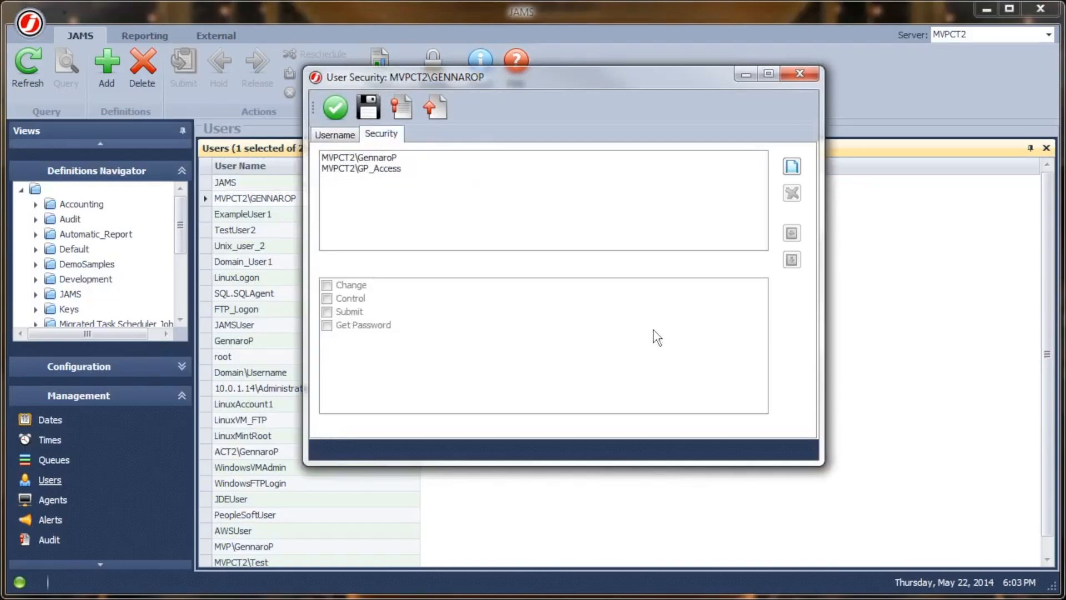
# - Examine the utility account's permissions for GP_Access and the individual user, toggling the latter's Submit right off and back on
pyautogui.click(358, 165)
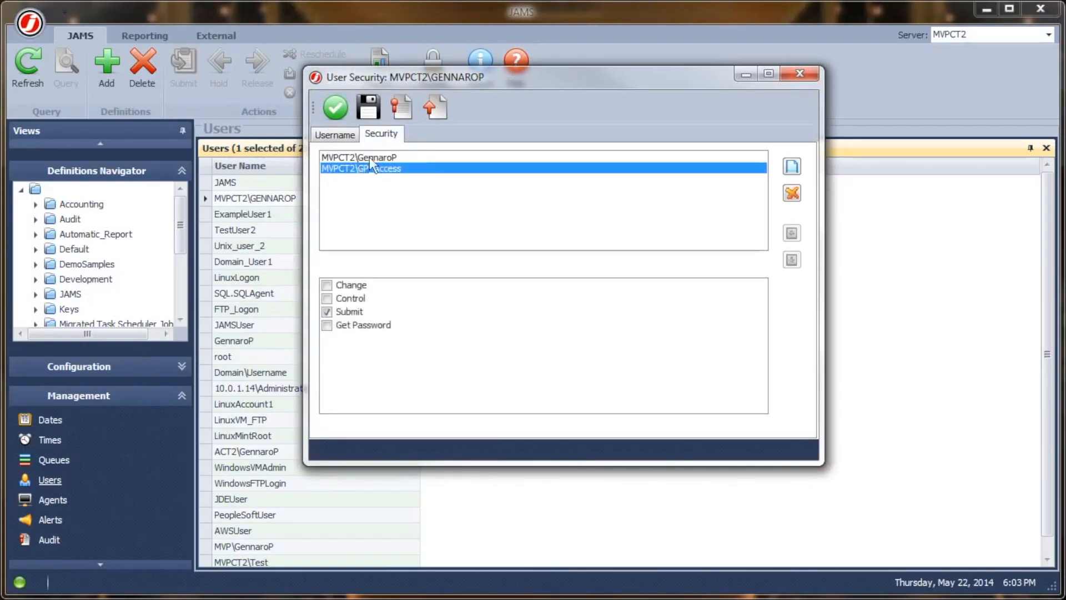
pyautogui.click(368, 157)
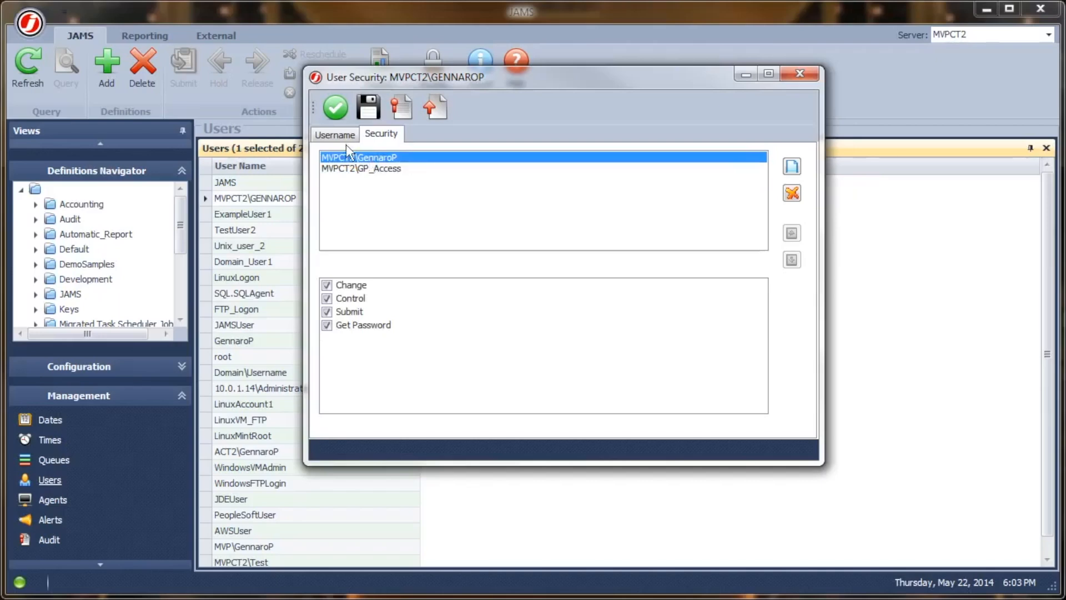
pyautogui.click(362, 314)
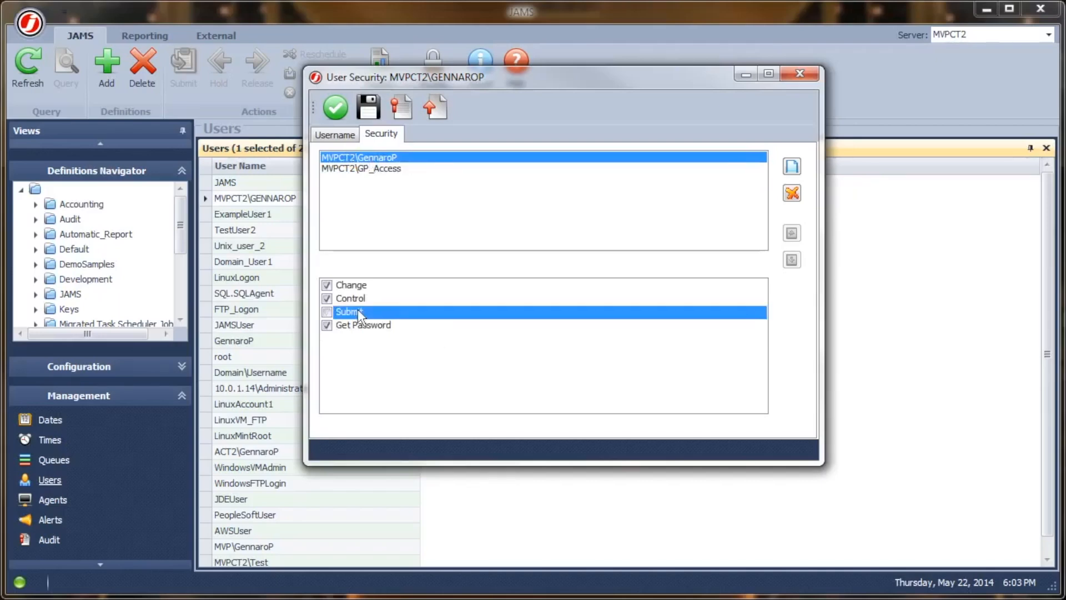
pyautogui.click(355, 311)
pyautogui.click(365, 326)
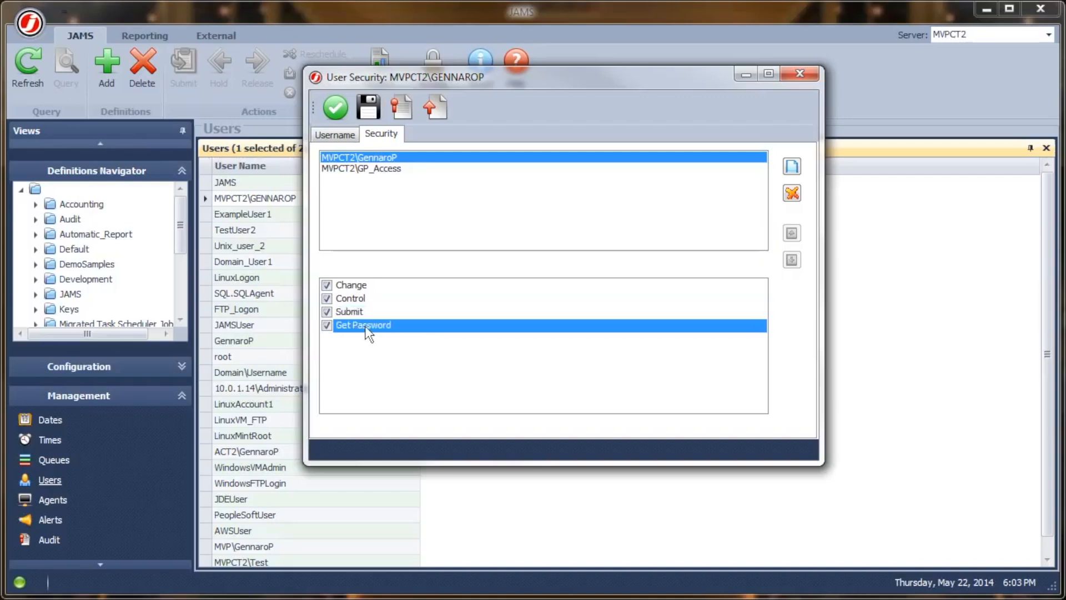
# - Examine the individual user's Get Password right on the utility account and close its security settings without saving changes
pyautogui.click(327, 325)
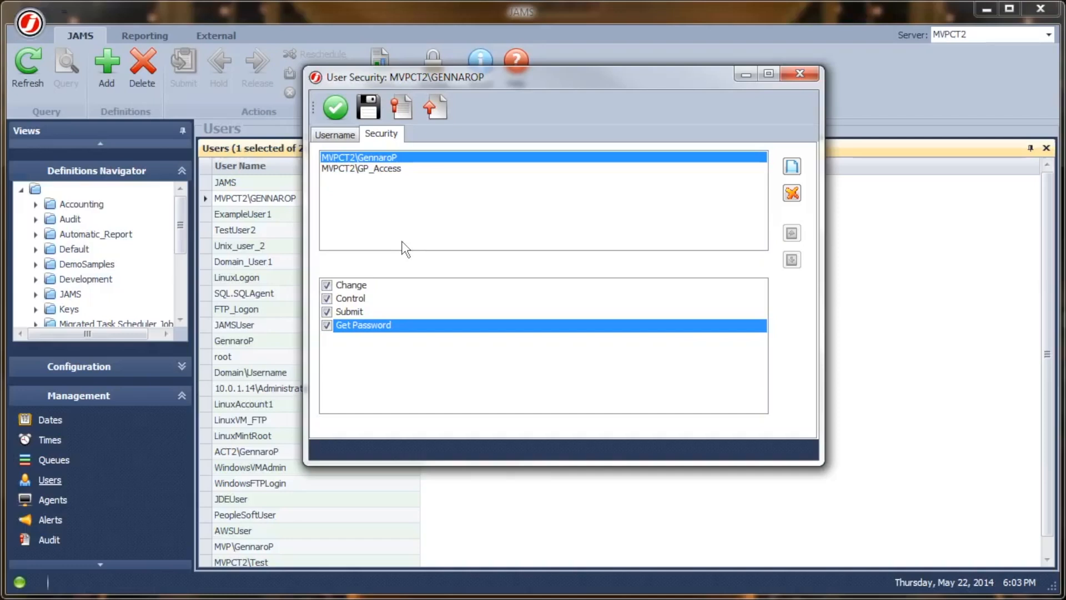
pyautogui.click(799, 74)
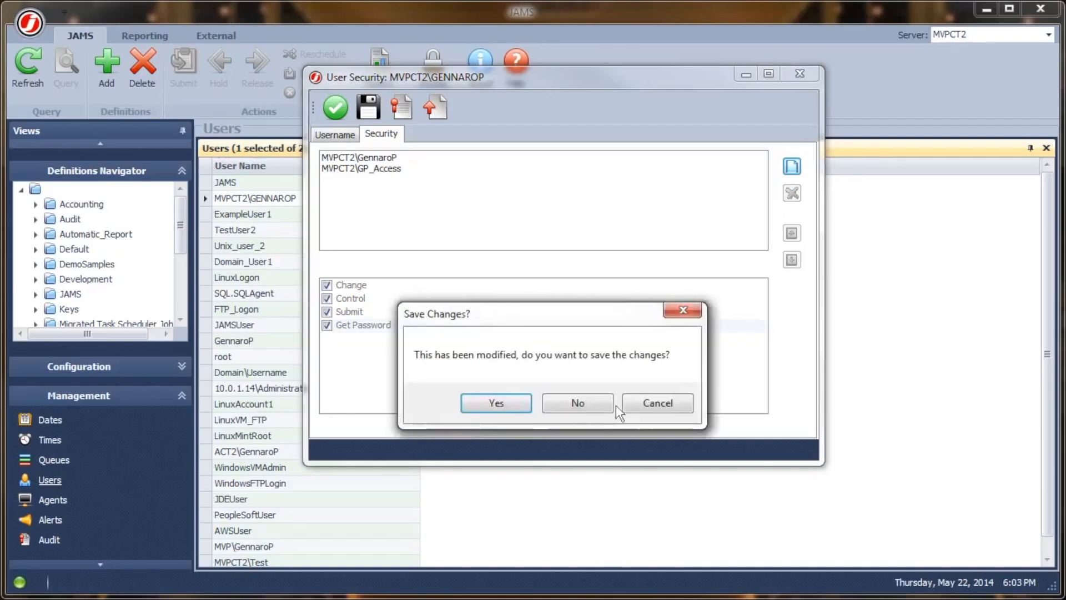
pyautogui.click(576, 404)
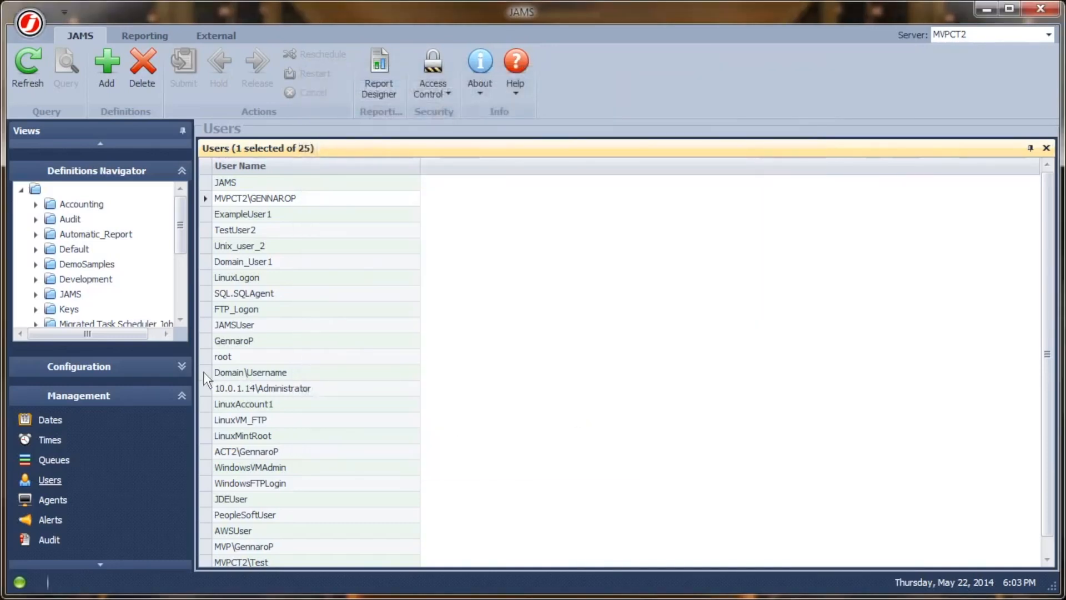
# - Show the JAMS configuration settings and examine the GrantAdministratorsBypass and GrantBypassGroup entries for bypassing ACL security
pyautogui.click(182, 366)
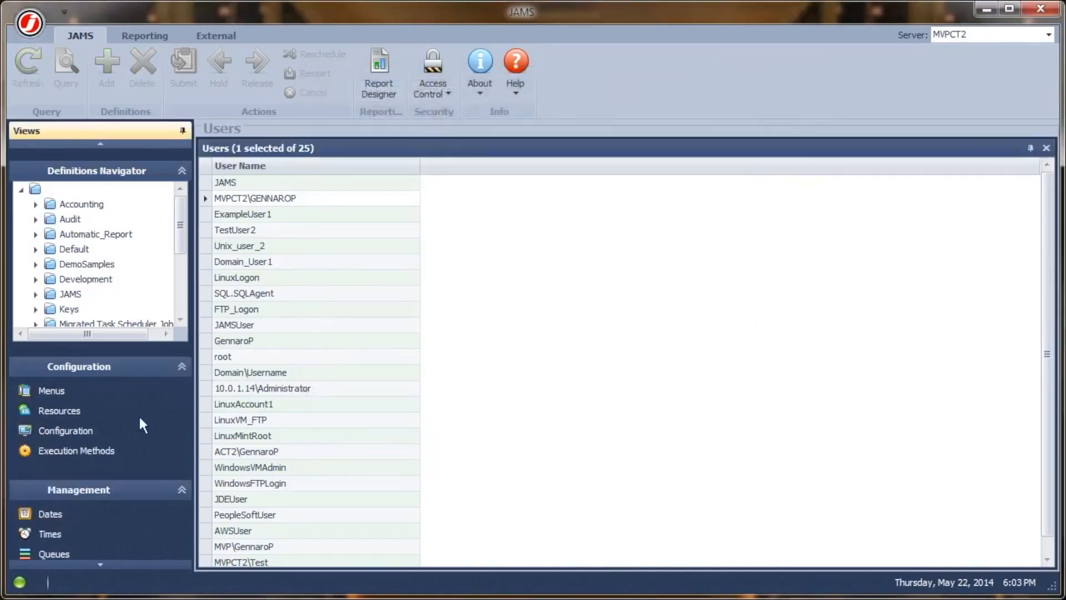
pyautogui.click(62, 432)
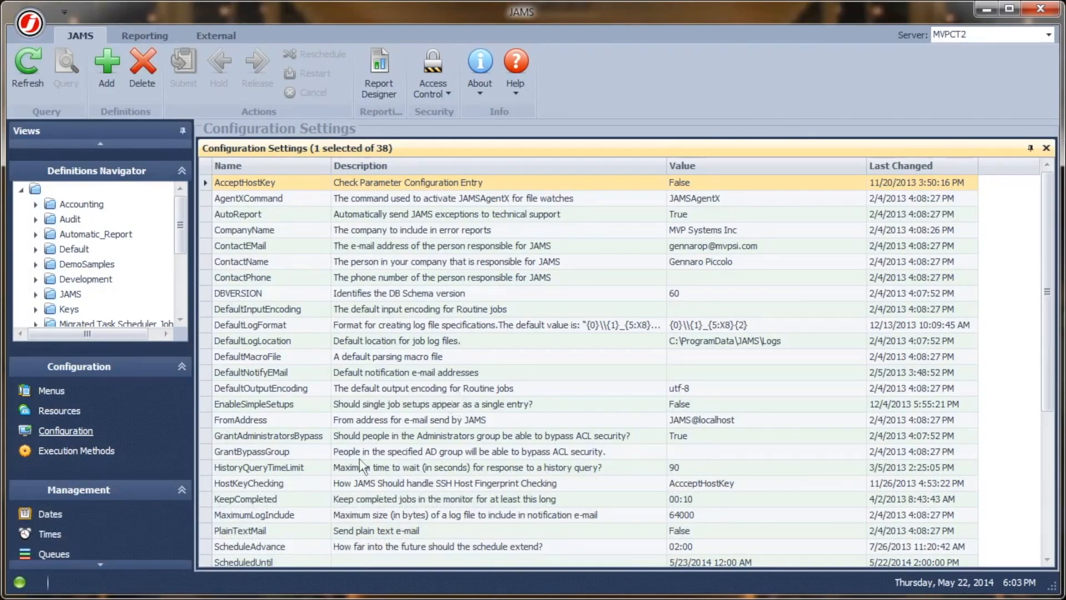
pyautogui.click(291, 438)
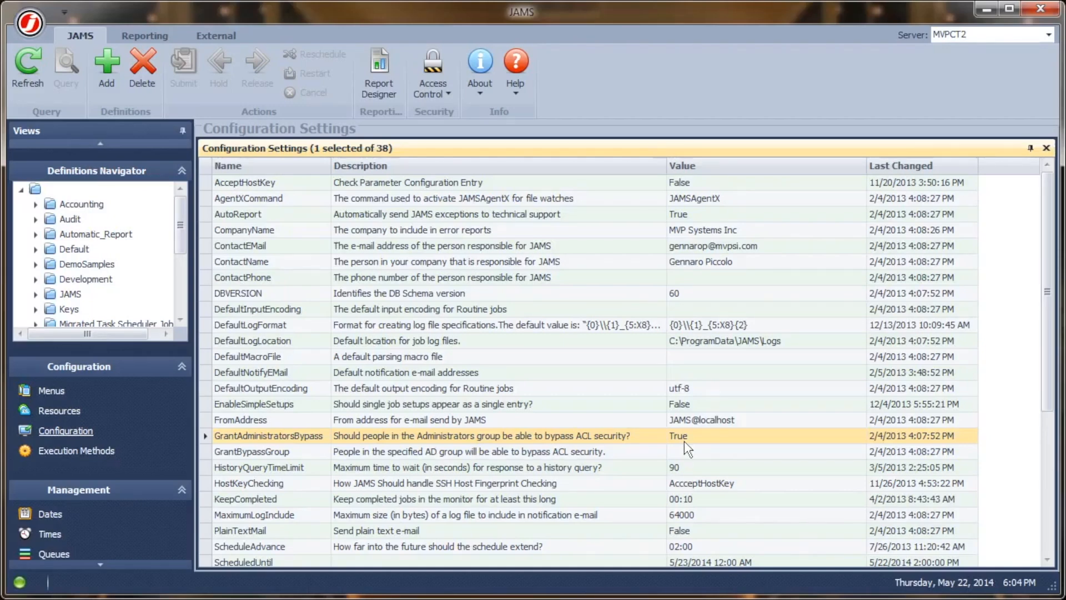
pyautogui.click(630, 452)
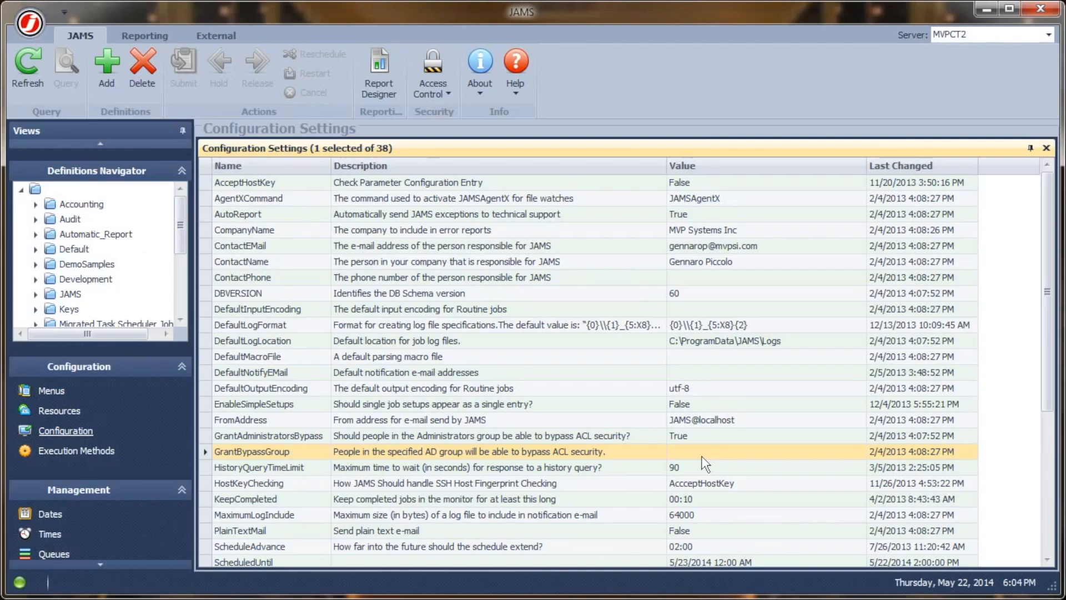
# - Look over the list of Access Control categories and dismiss it without choosing one
pyautogui.click(421, 75)
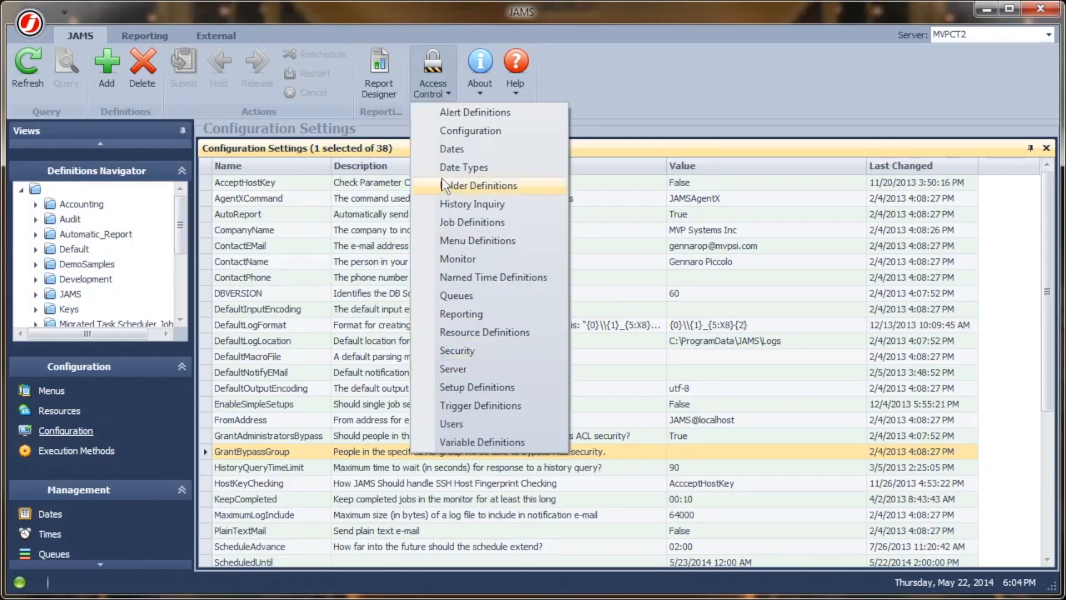
pyautogui.click(649, 84)
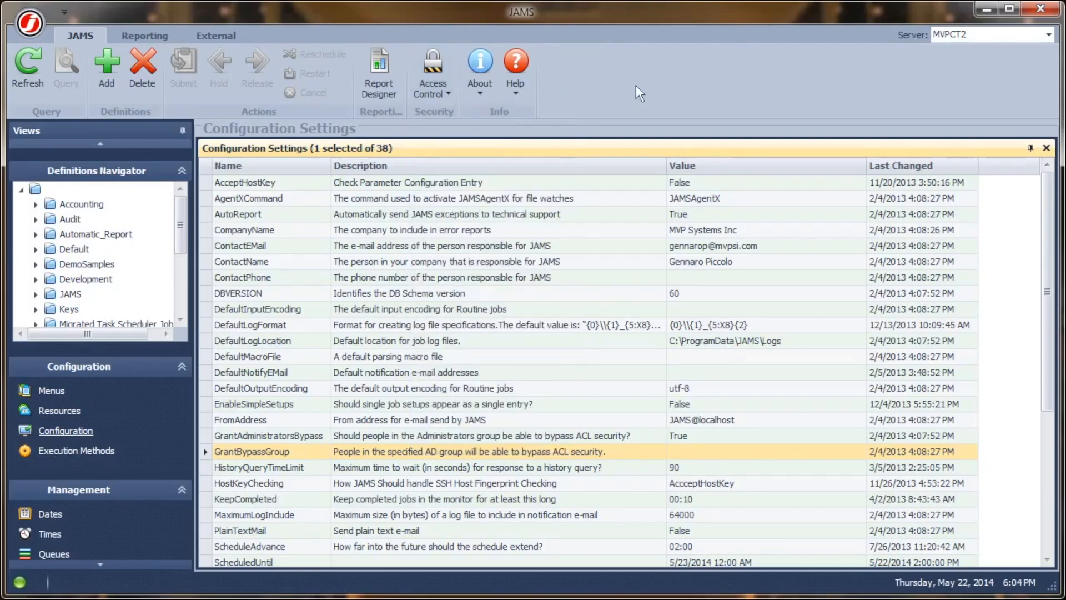